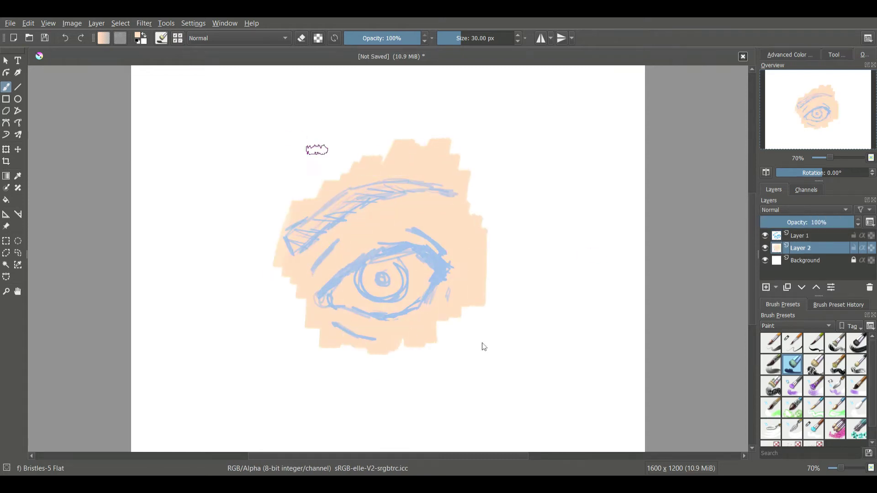
At 100% zoom, fill the eye white and draw a black upper eyelid line.
key("1")
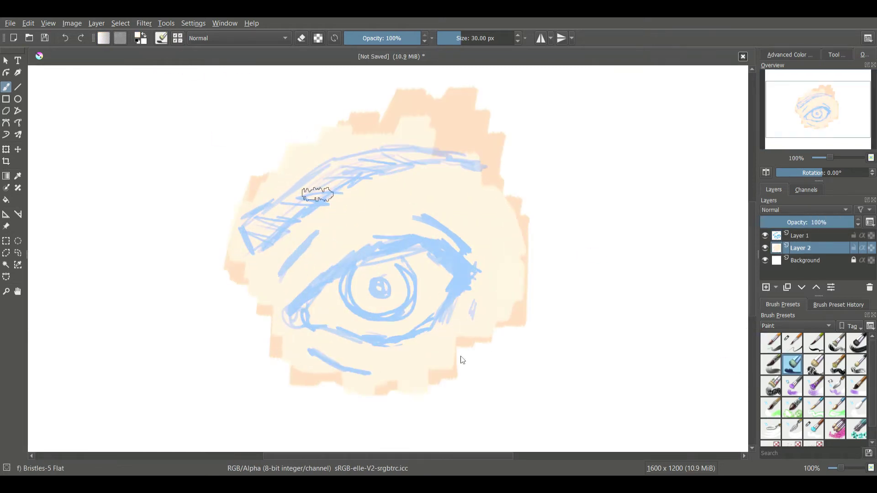
left_click_drag(319, 297, 411, 315)
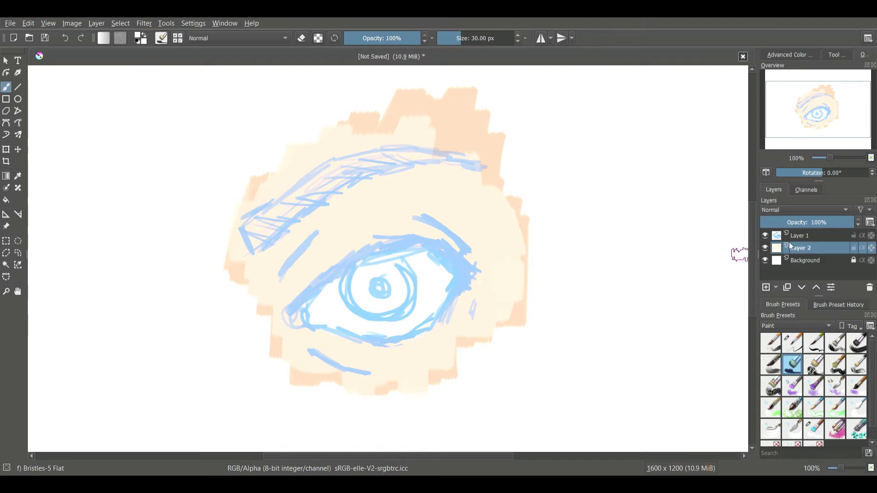
key("d")
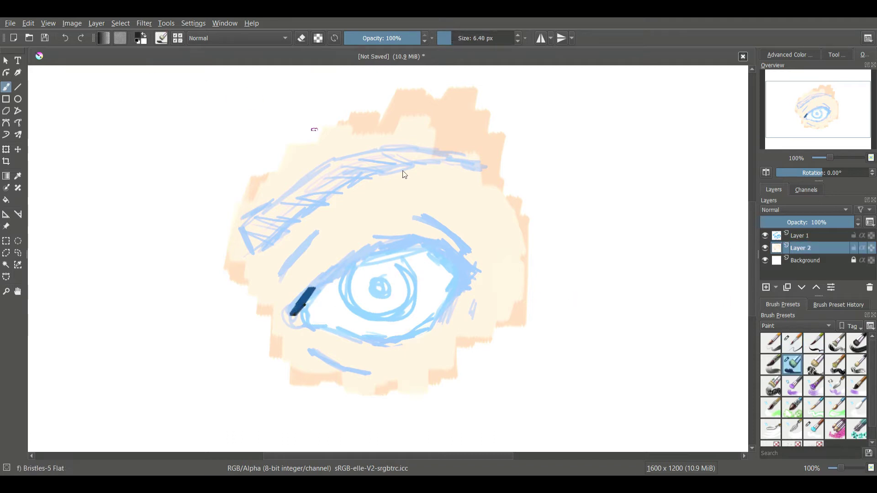
left_click_drag(436, 246, 473, 267)
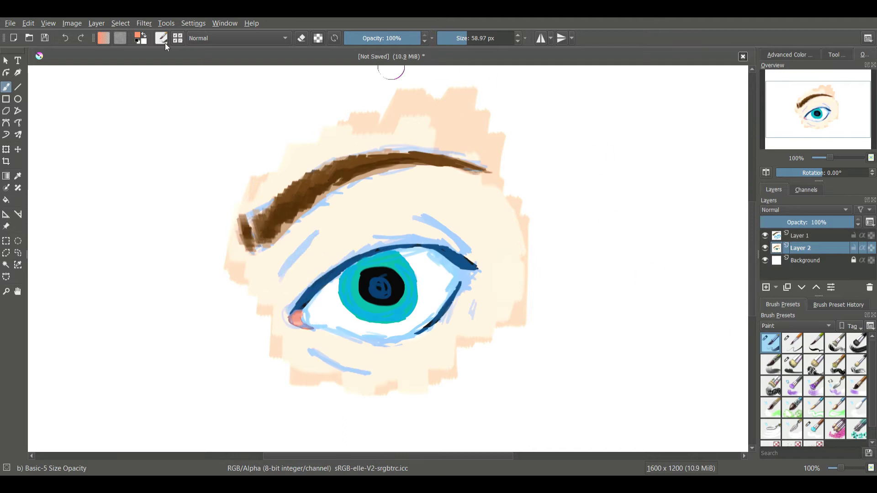
Brush salmon skin tone over the upper and lower eyelids.
left_click_drag(289, 278, 334, 247)
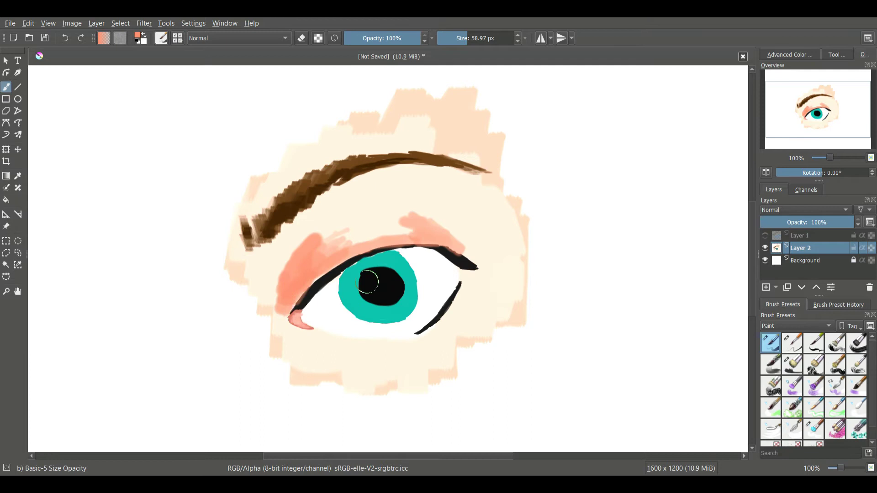
left_click_drag(301, 336, 473, 288)
scroll(314, 257, "up", 2)
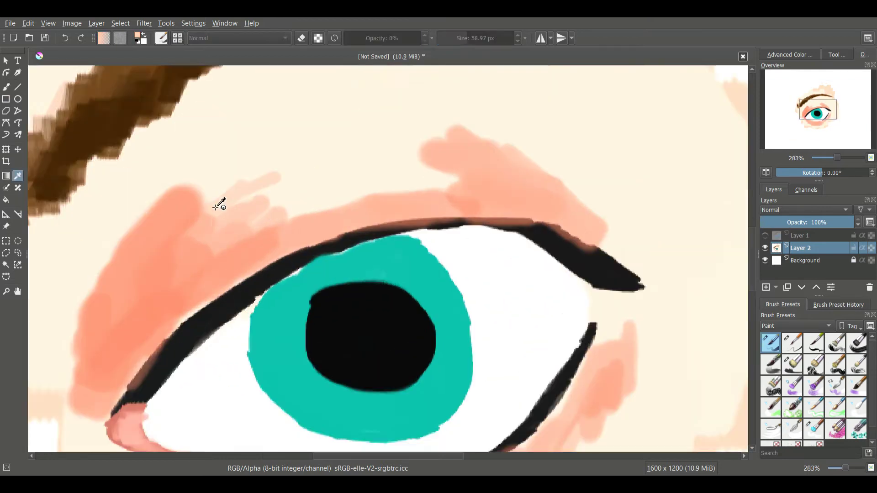
left_click_drag(260, 212, 345, 221)
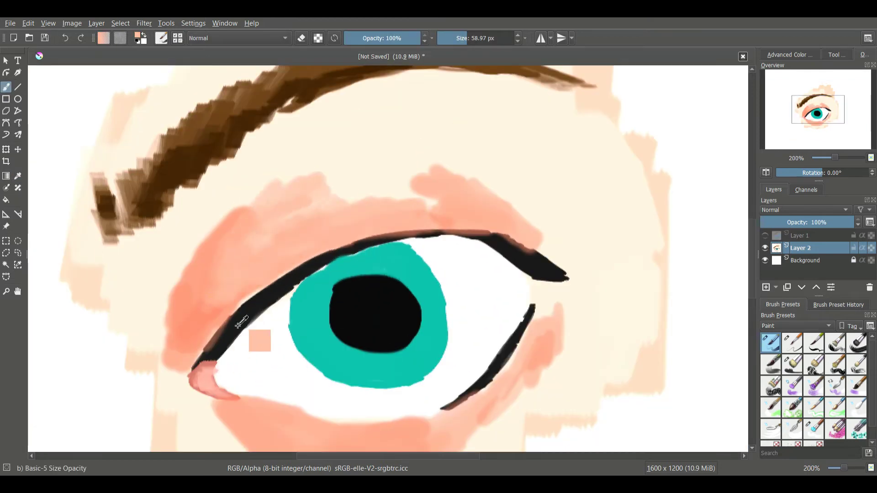
Shade the eye's inner corner with tan-brown paint.
left_click_drag(205, 274, 178, 343)
left_click_drag(274, 268, 178, 363)
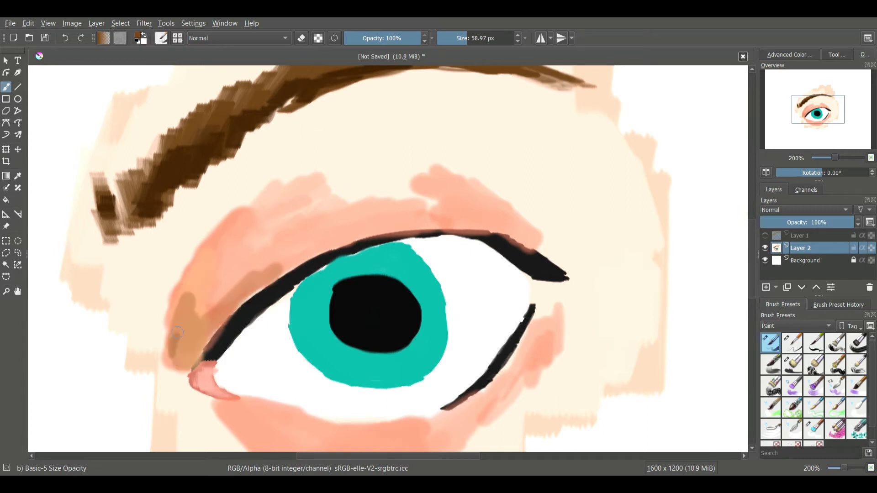
mouse_move(219, 315)
left_mouse_down()
mouse_move(179, 317)
mouse_move(261, 274)
left_mouse_up()
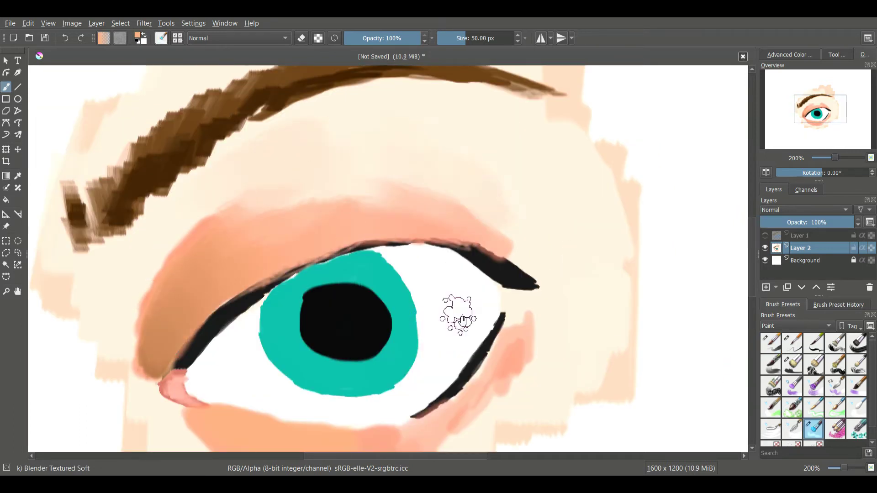
Paint grey shading inside the eye white and a purple tint on the iris.
left_click_drag(456, 313, 497, 160)
key("plus")
key("slash")
mouse_move(206, 274)
left_mouse_down()
mouse_move(288, 397)
mouse_move(225, 304)
left_mouse_up()
left_click_drag(295, 239, 380, 200)
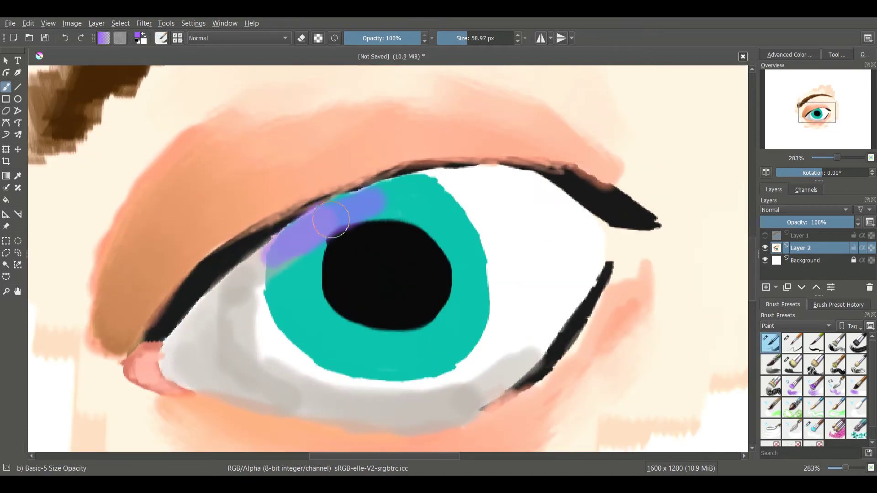
mouse_move(264, 332)
left_mouse_down()
mouse_move(281, 251)
mouse_move(237, 260)
mouse_move(223, 276)
mouse_move(289, 292)
left_mouse_up()
Sample white and blend the iris and lower eye white with Blender Textured Soft.
left_click(281, 250)
left_click(814, 429)
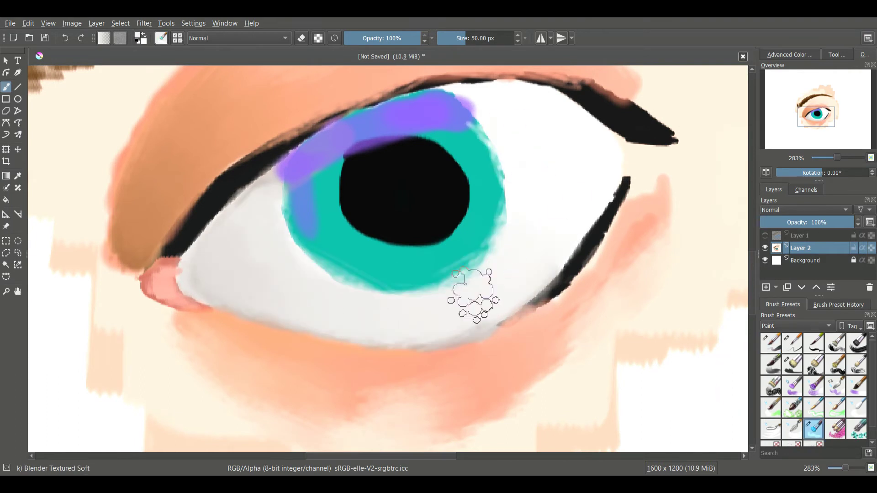
key("plus")
mouse_move(318, 182)
left_mouse_down()
mouse_move(127, 303)
mouse_move(185, 303)
mouse_move(167, 308)
mouse_move(278, 324)
left_mouse_up()
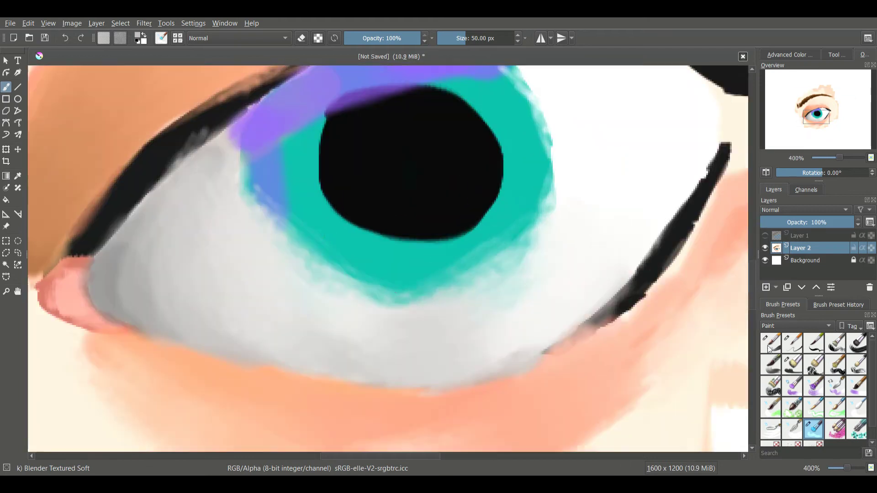
key("slash")
mouse_move(341, 95)
left_mouse_down()
mouse_move(333, 195)
mouse_move(297, 182)
mouse_move(415, 322)
mouse_move(254, 295)
mouse_move(468, 176)
mouse_move(281, 226)
mouse_move(297, 333)
mouse_move(438, 390)
mouse_move(473, 294)
left_mouse_up()
Darken and thicken the upper eyelid line with Basic-6 Details.
key("slash")
scroll(509, 255, "down", 5)
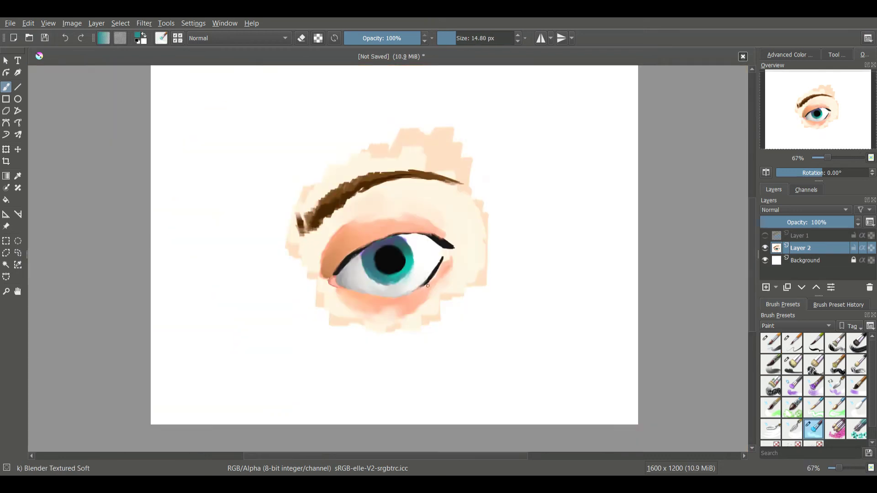
scroll(383, 162, "up", 3)
left_click_drag(260, 267, 479, 182)
scroll(389, 261, "down", 3)
scroll(389, 260, "up", 6)
mouse_move(233, 233)
left_mouse_down()
mouse_move(371, 171)
mouse_move(514, 145)
mouse_move(497, 101)
mouse_move(473, 115)
left_mouse_up()
scroll(514, 146, "down", 3)
Dab tan shading beneath the eyebrow's tail with a larger Basic-5 brush.
left_click(771, 343)
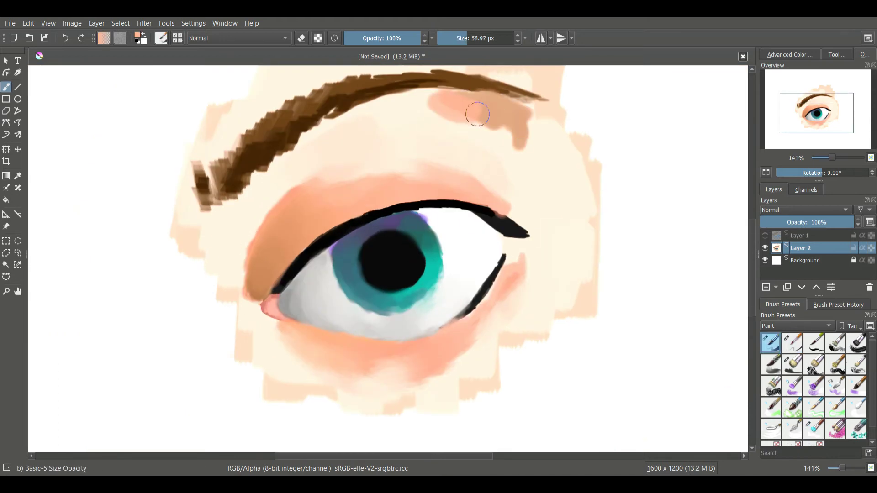
scroll(419, 212, "up", 2)
scroll(411, 224, "up", 3)
scroll(398, 320, "down", 5)
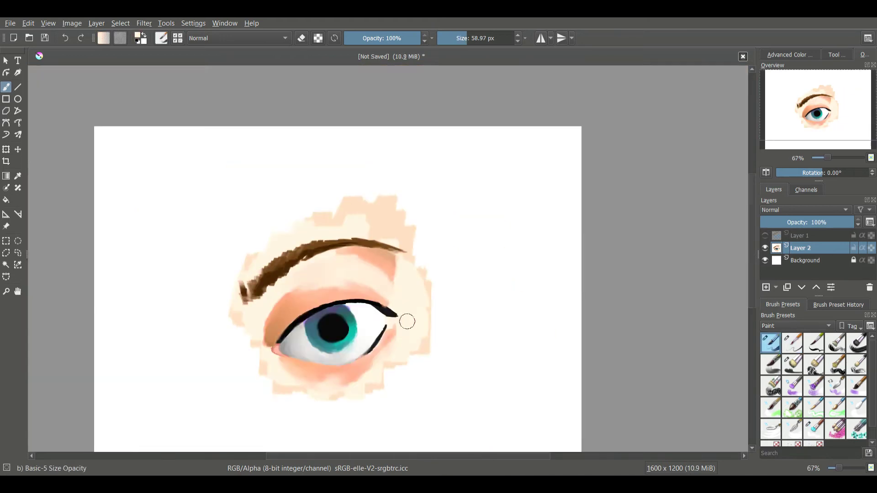
scroll(405, 320, "up", 3)
left_click(813, 428)
scroll(356, 213, "down", 2)
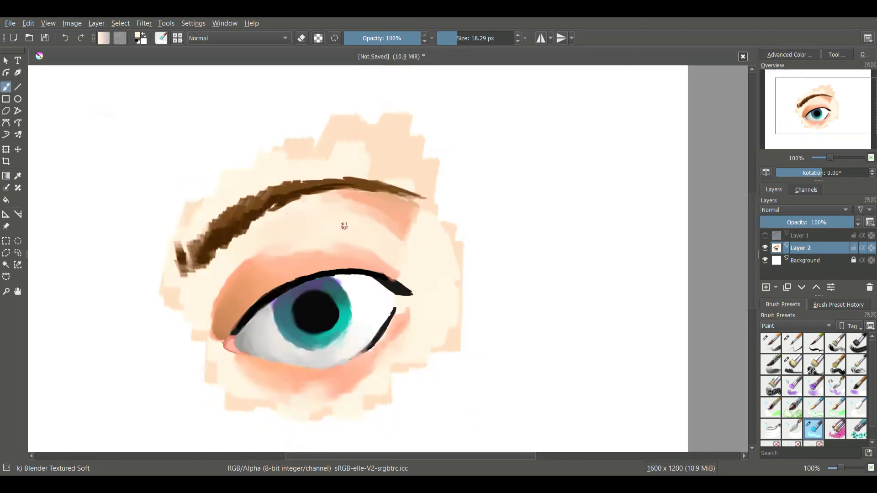
scroll(358, 149, "up", 3)
key("bracketright")
key("bracketright")
key("bracketright")
scroll(275, 178, "down", 2)
scroll(172, 176, "up", 2)
scroll(172, 175, "up", 1)
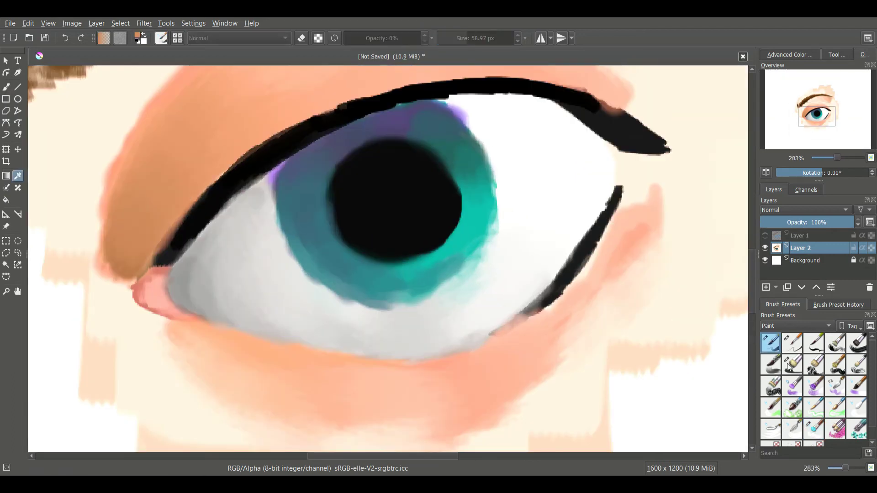